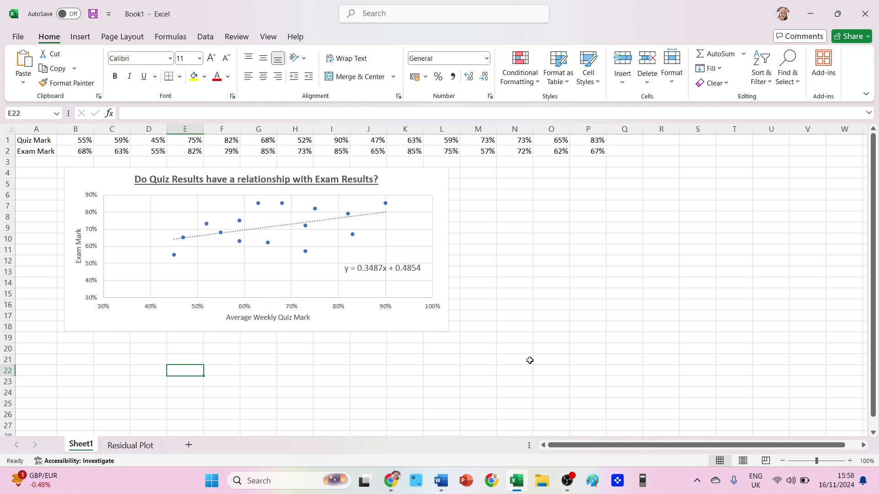
- Select the Quiz Mark and Exam Mark data rows on Sheet1 to review the data
left_click(5, 139)
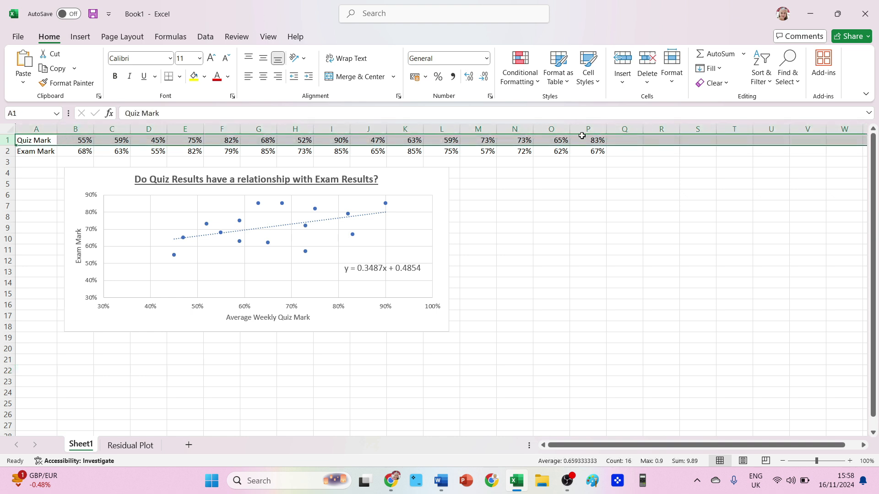
left_click(4, 153)
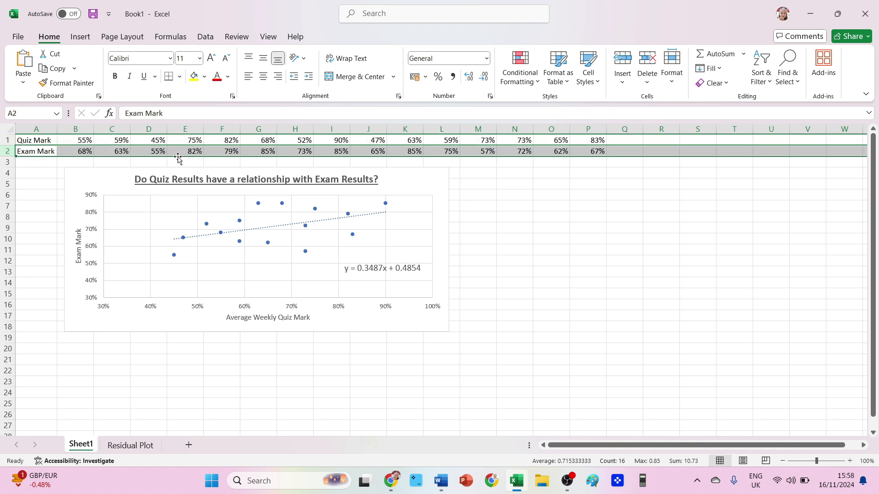
left_click(577, 167)
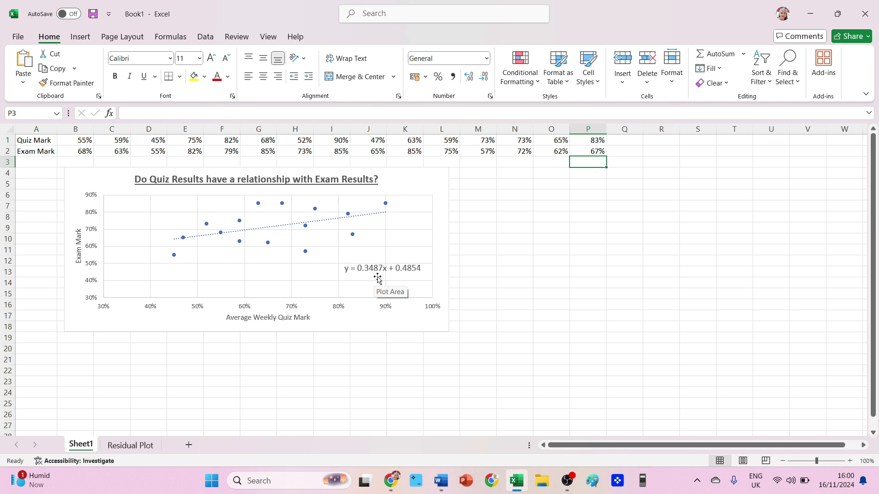
- Compare the Residual Plot sheet's labels and trendline equation with the Sheet1 data and chart
left_click(127, 444)
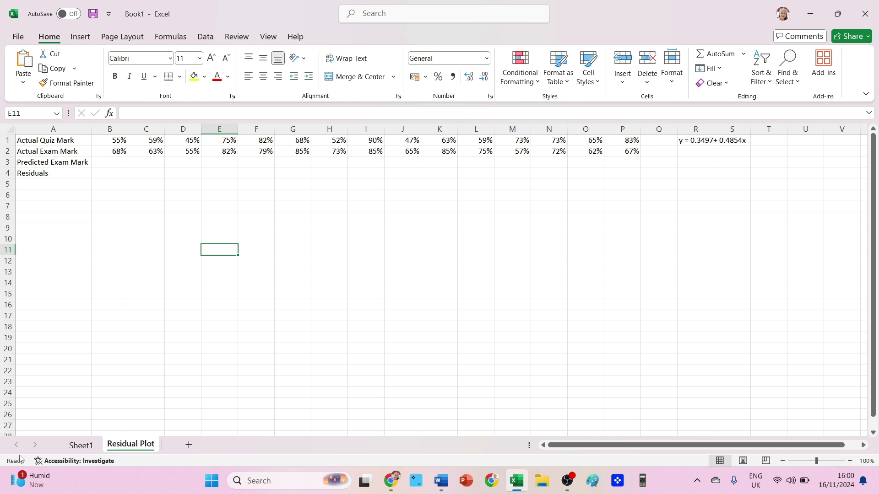
left_click(87, 449)
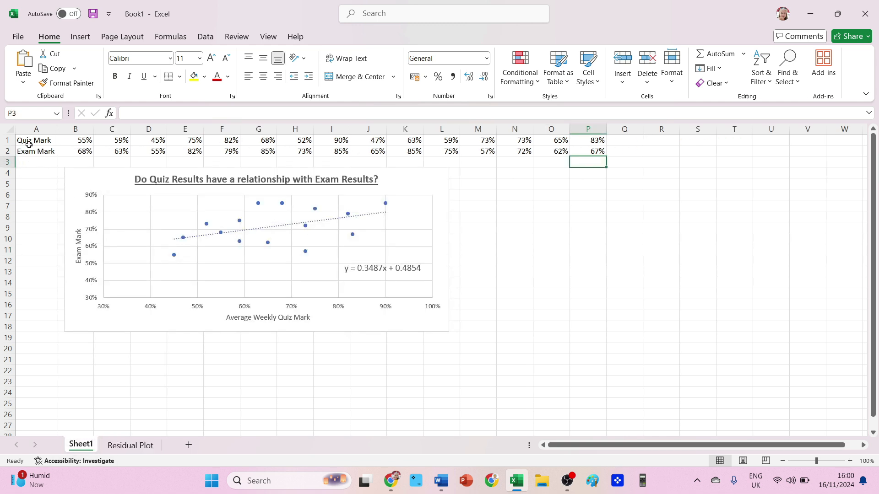
left_click(125, 448)
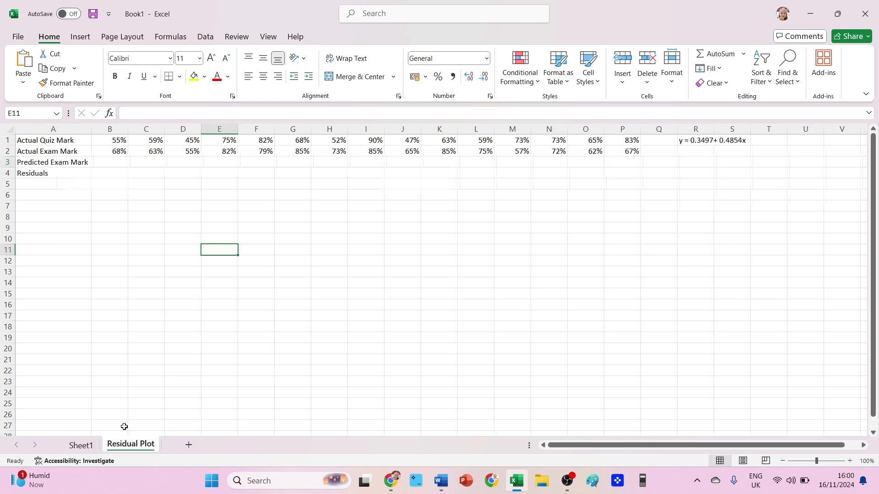
left_click(55, 141)
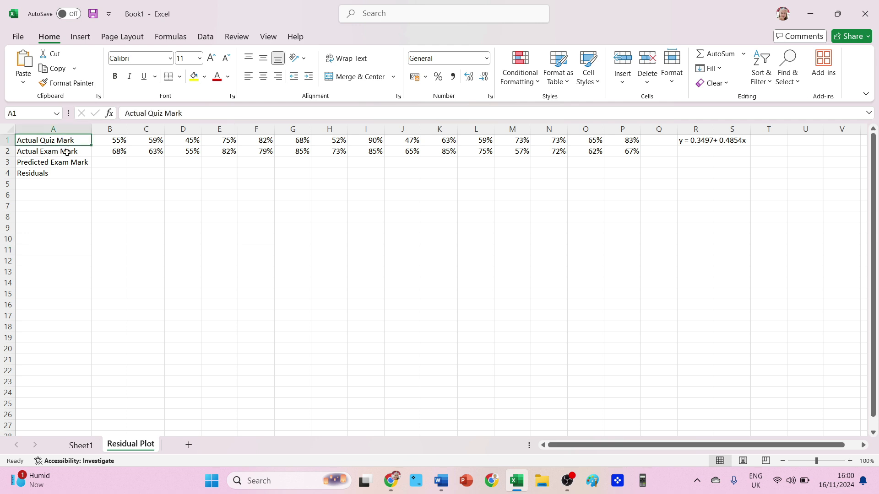
left_click(50, 155)
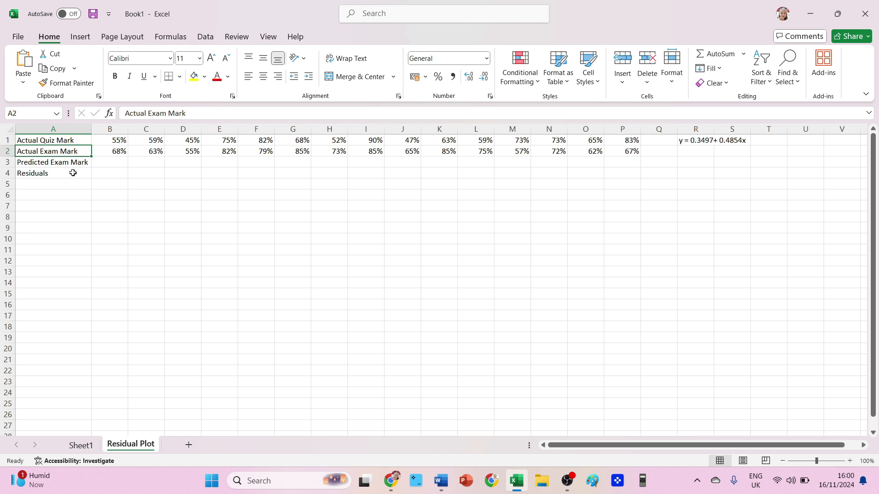
left_click(695, 141)
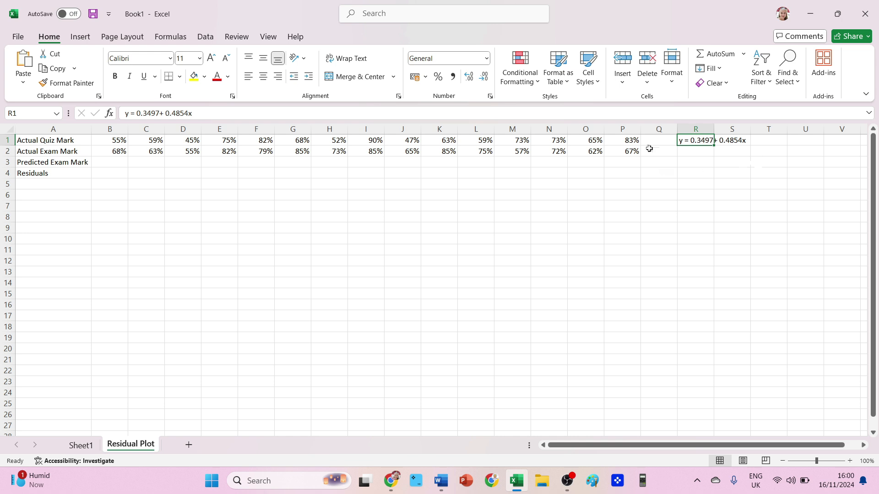
- Enter the predicted exam mark formula =0.3497+0.4854*B1 in cell B3
left_click(120, 165)
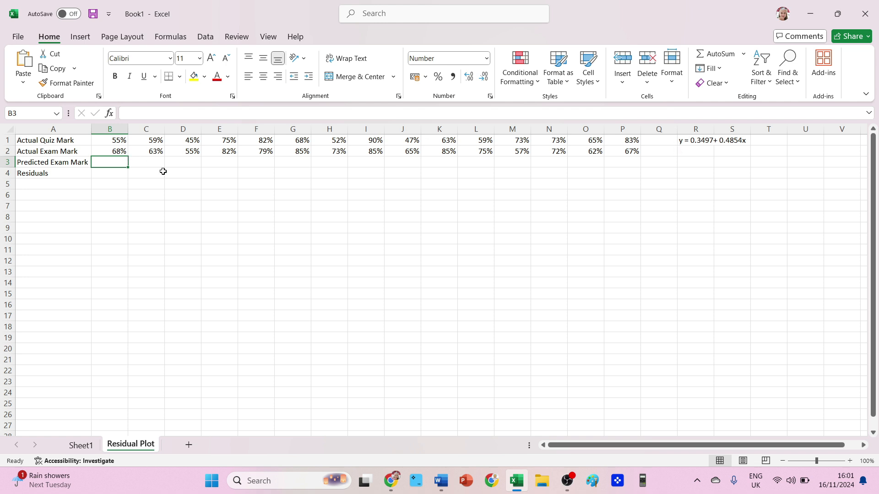
type("=")
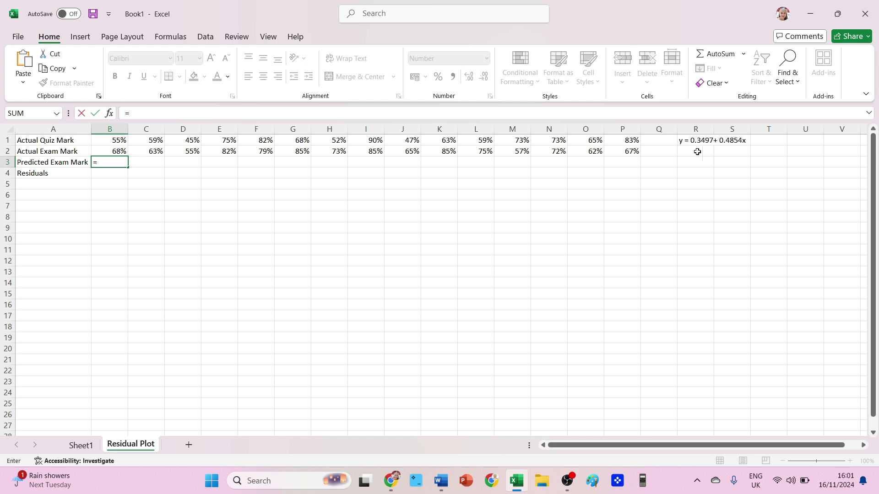
type("0.3497+0.4854*")
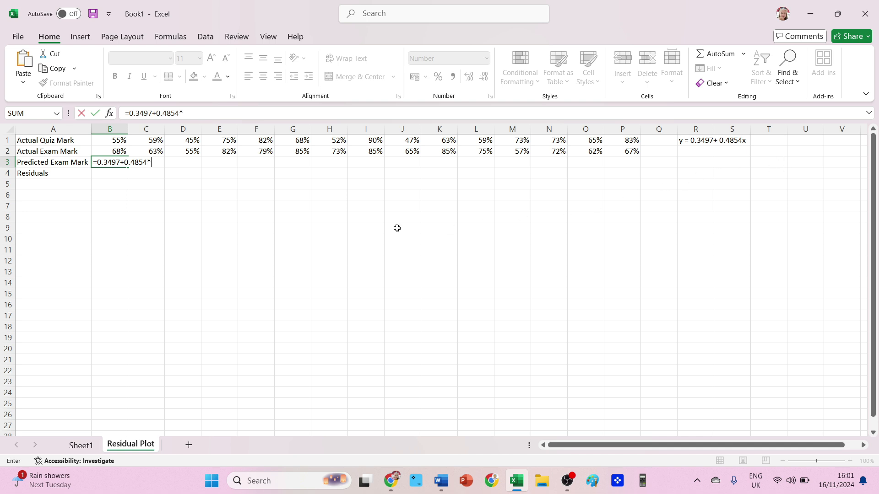
left_click(110, 143)
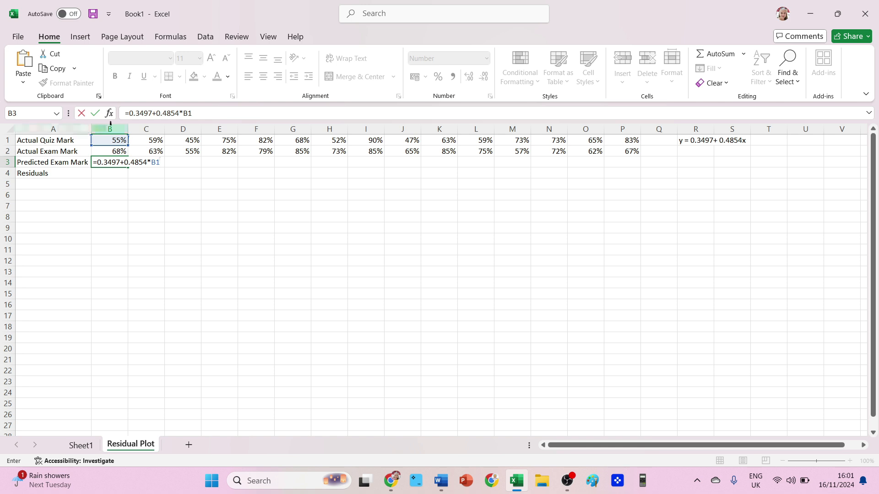
key("Return")
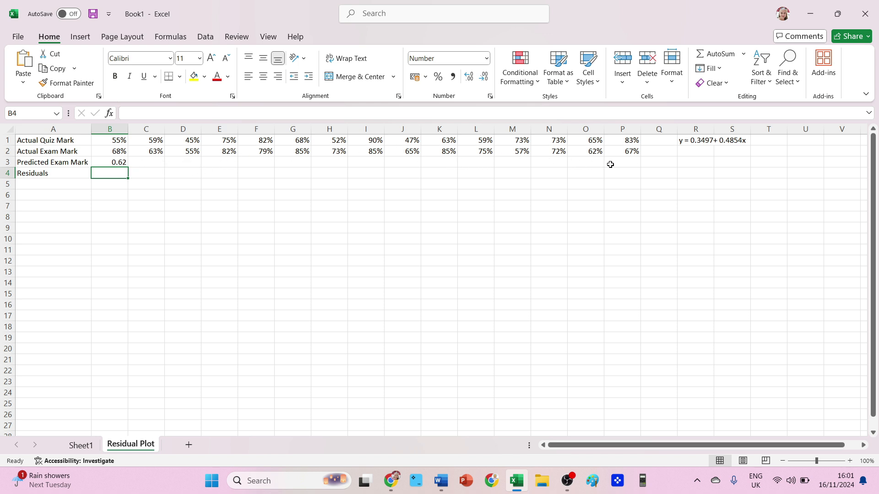
- Inspect the predicted exam mark formula in B3
double_click(109, 162)
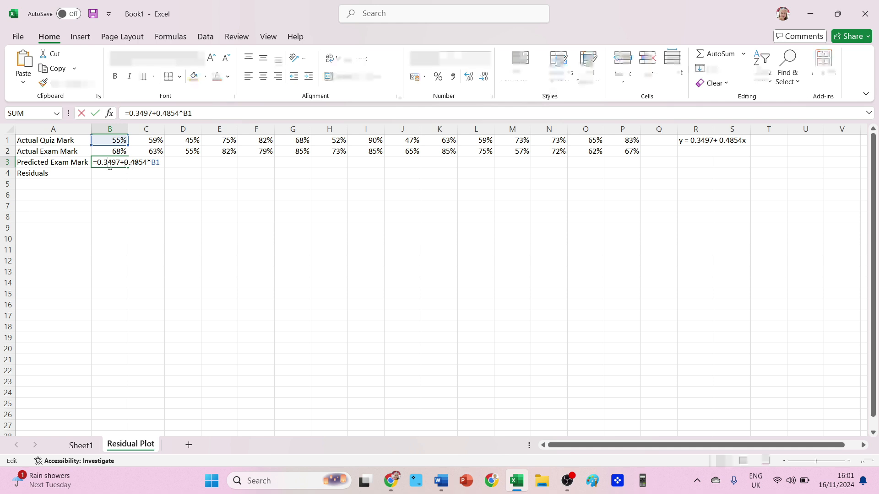
left_click(102, 183)
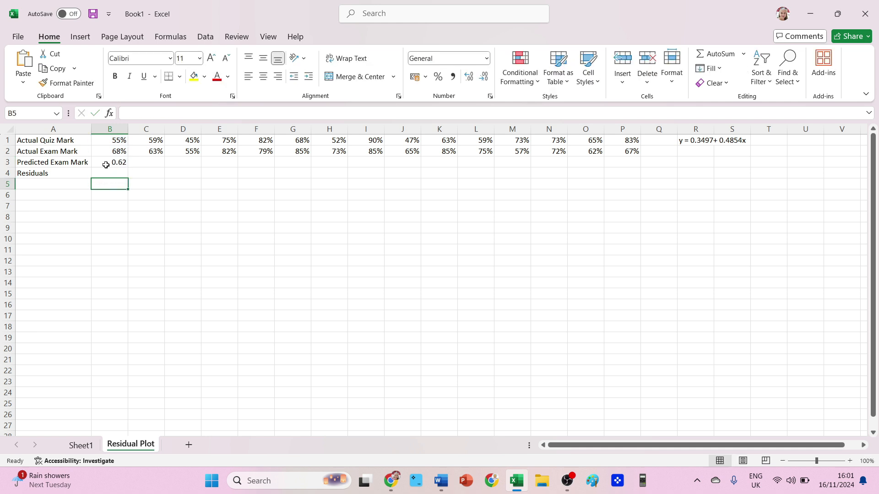
left_click(107, 162)
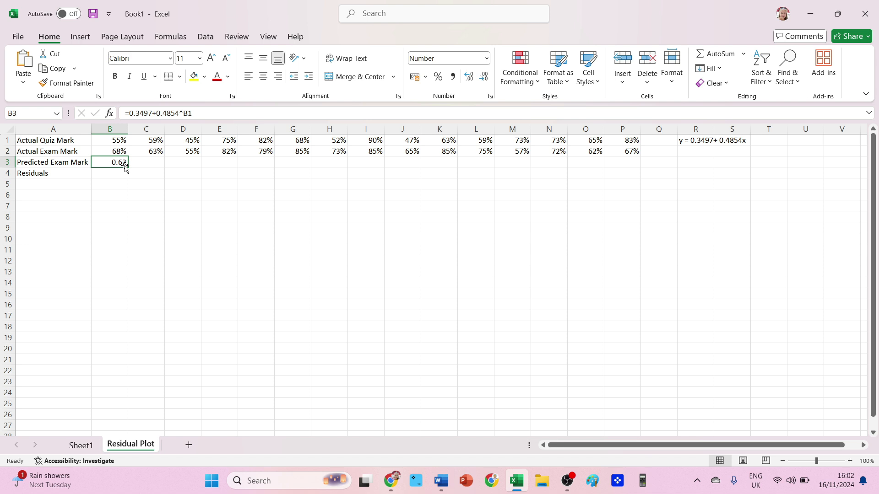
- Fill the predicted exam mark formula from B3 across row 3 to column P
left_click_drag(127, 167, 199, 169)
left_click_drag(266, 170, 279, 171)
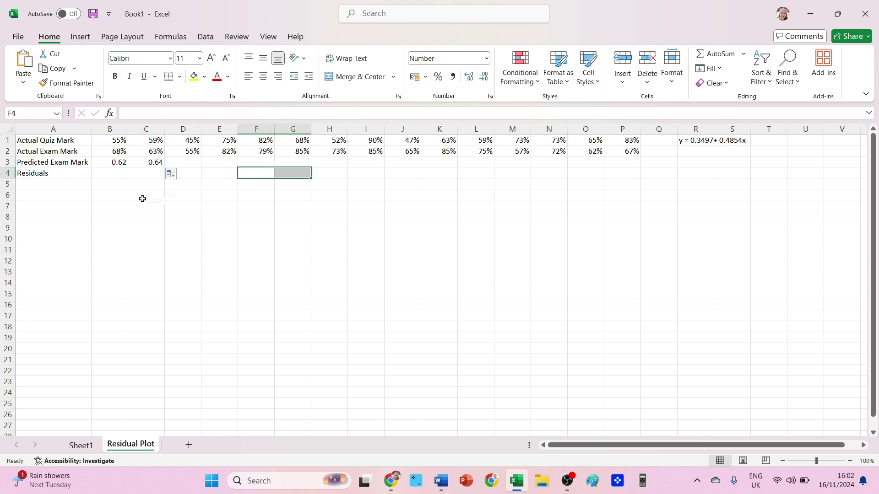
left_click(118, 171)
left_click(120, 162)
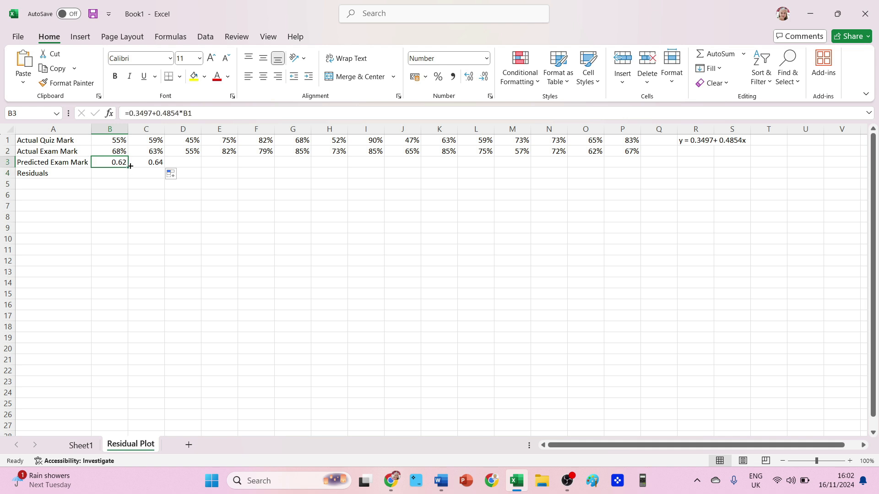
left_click_drag(128, 168, 625, 154)
left_click(624, 162)
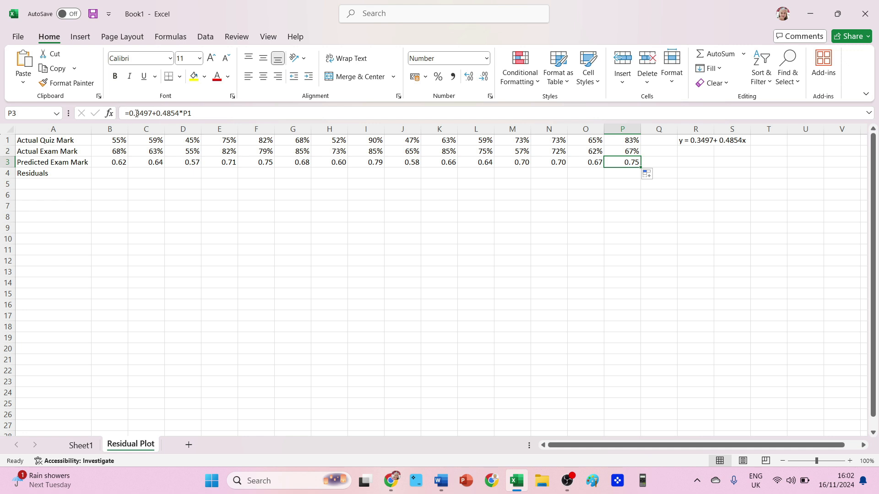
- Check the cell references of the filled predicted formulas against the quiz marks in row 1
left_click(481, 108)
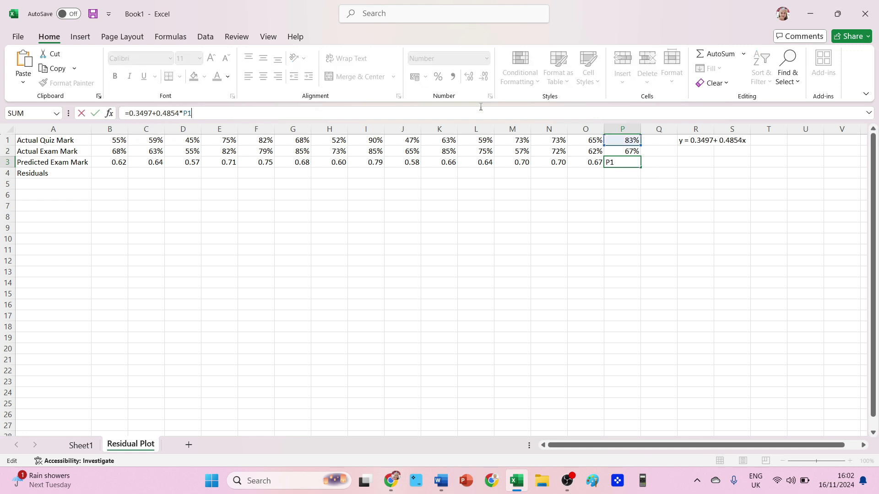
left_click(540, 162)
key("F2")
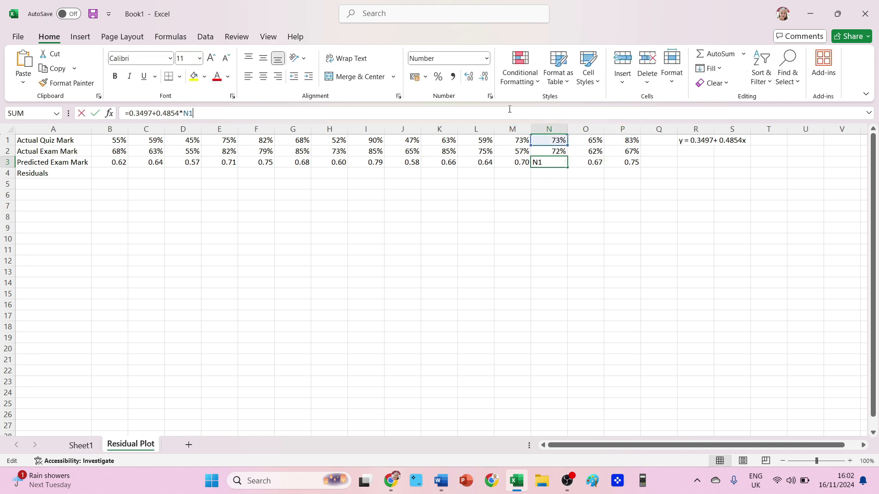
left_click(569, 193)
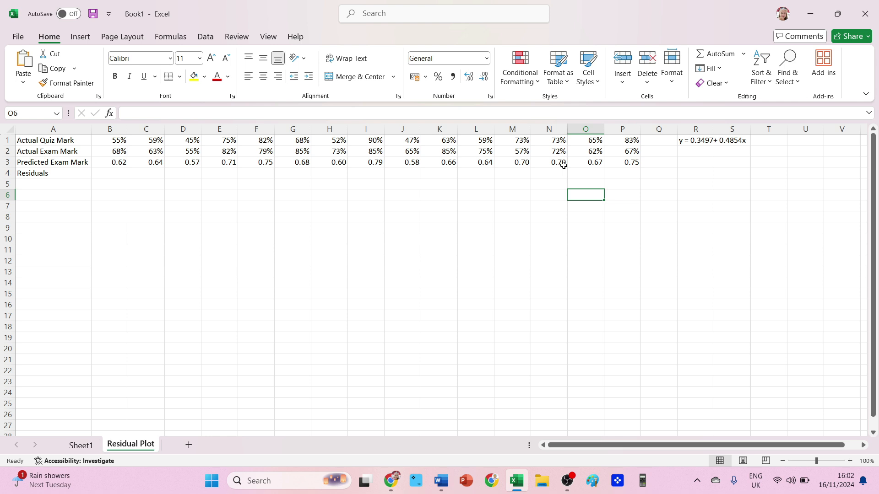
left_click(118, 140)
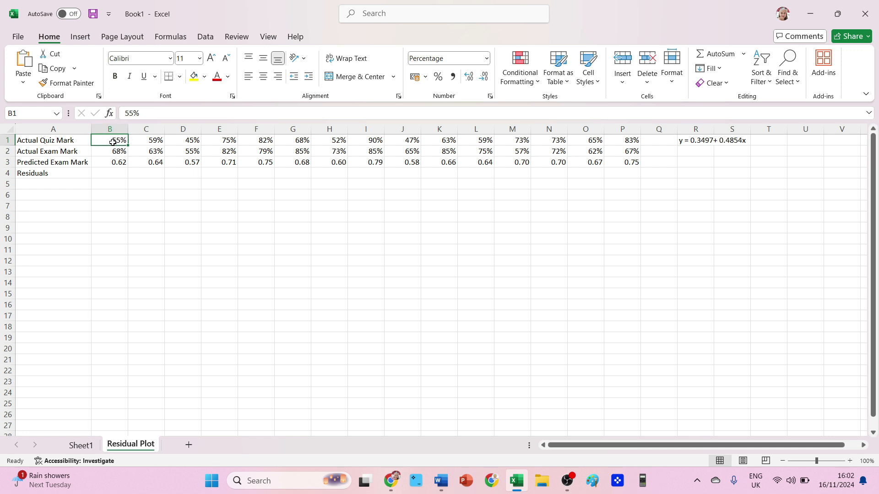
left_click(108, 165)
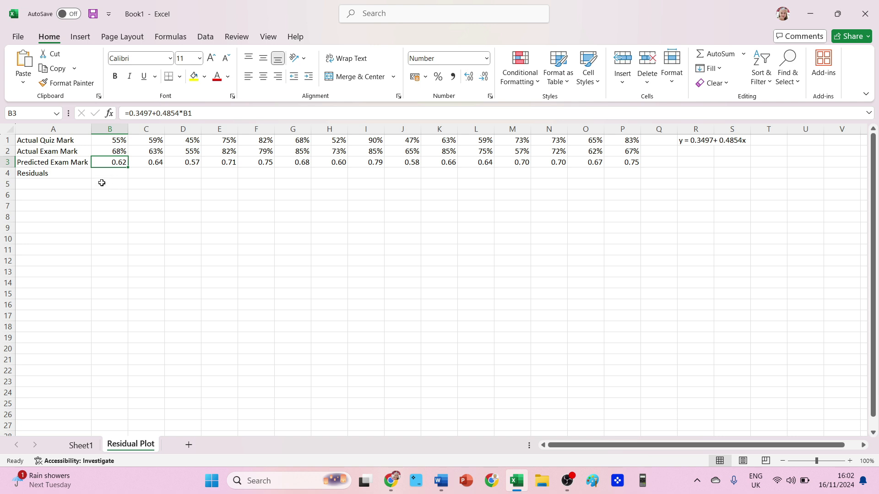
left_click(122, 142)
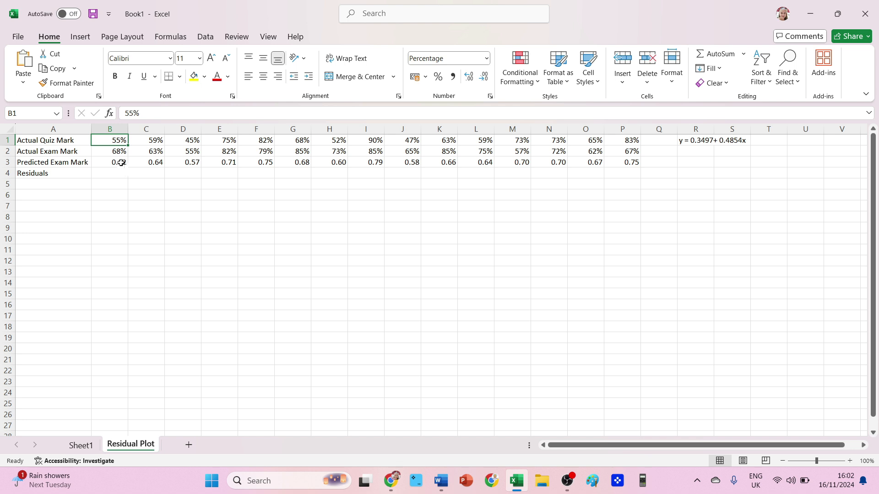
left_click(118, 162)
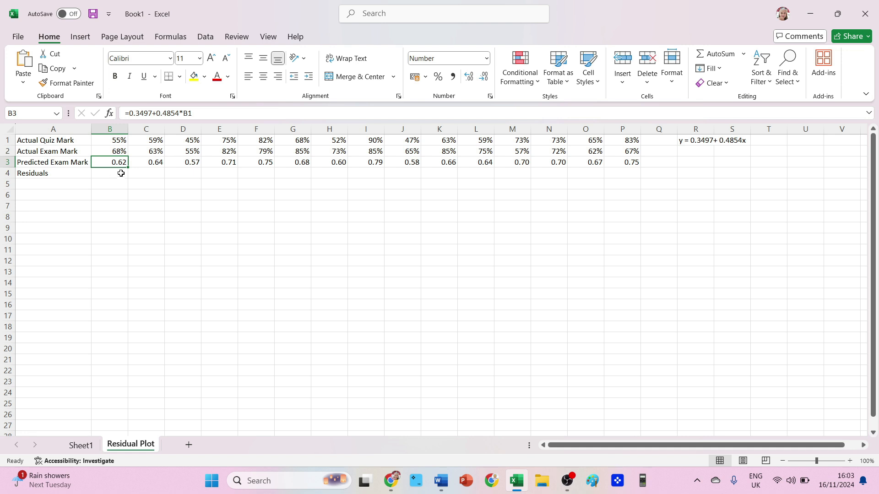
double_click(117, 151)
left_click(117, 185)
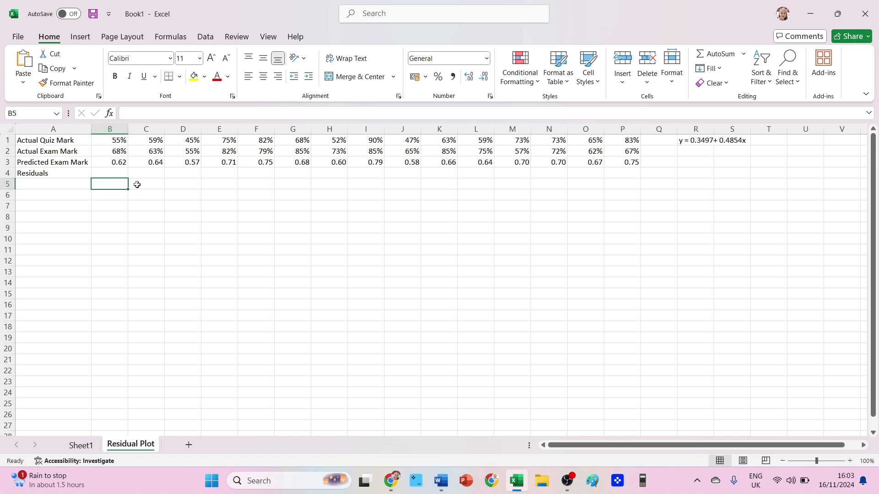
- Enter the residual formula =B2-B3 in B4 and fill it across row 4 to column P
left_click(113, 172)
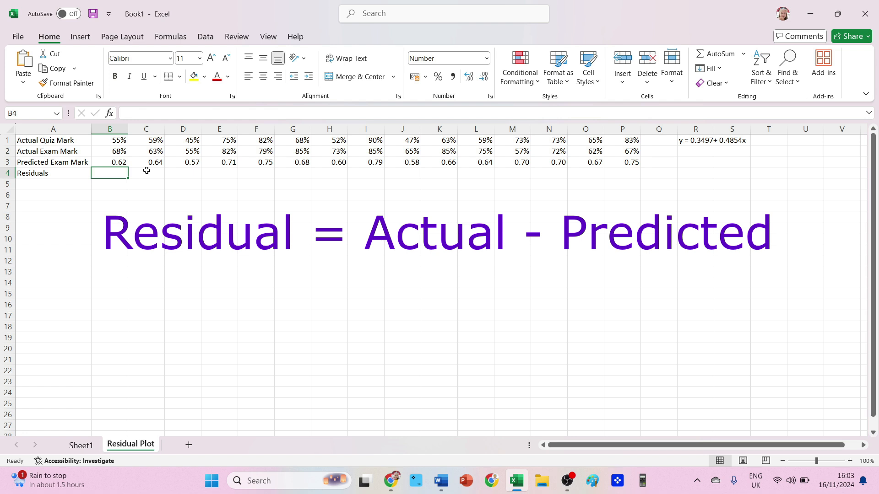
type("=")
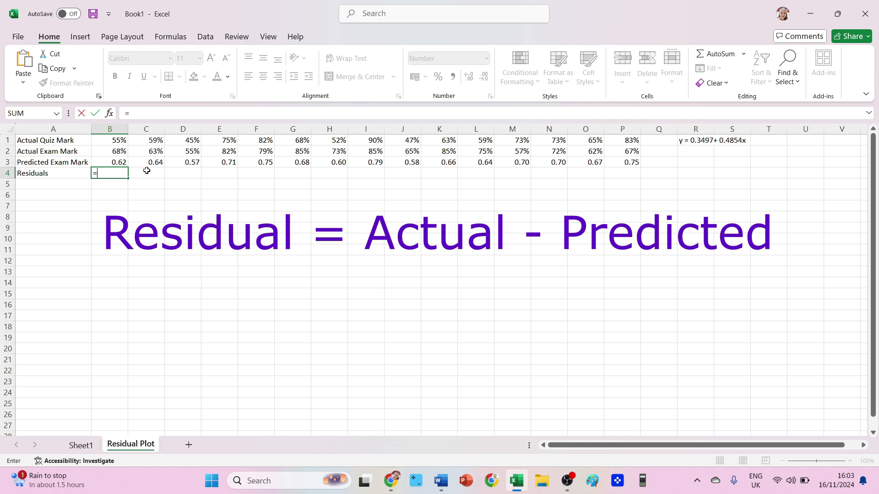
left_click(114, 152)
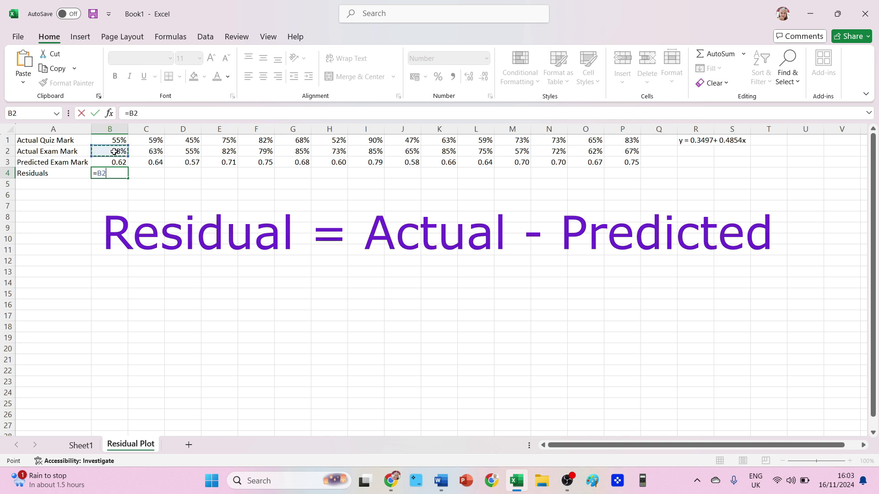
type("-")
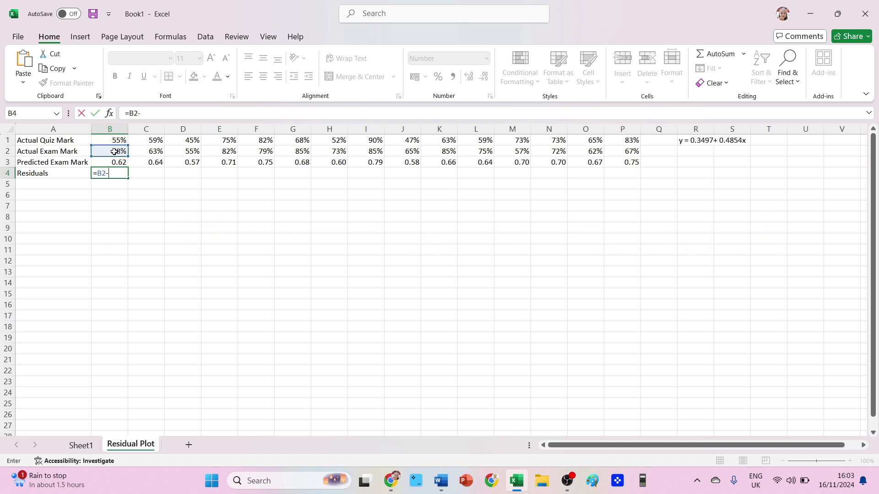
left_click(107, 163)
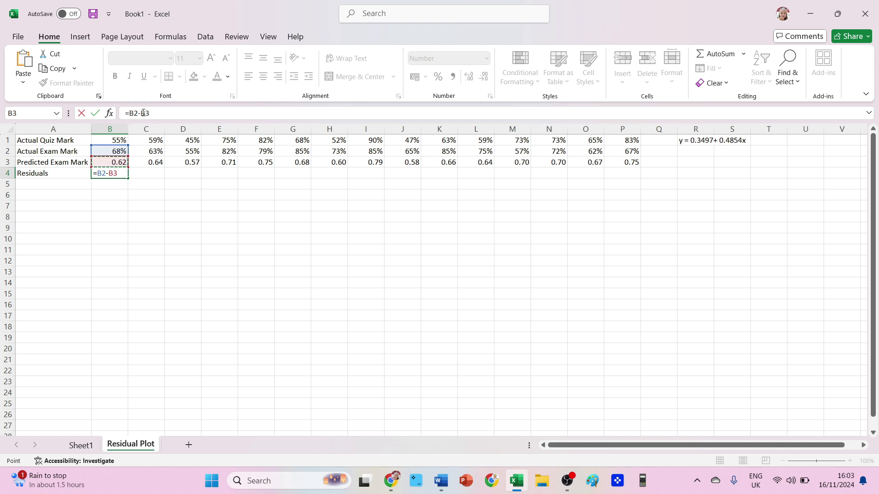
key("Return")
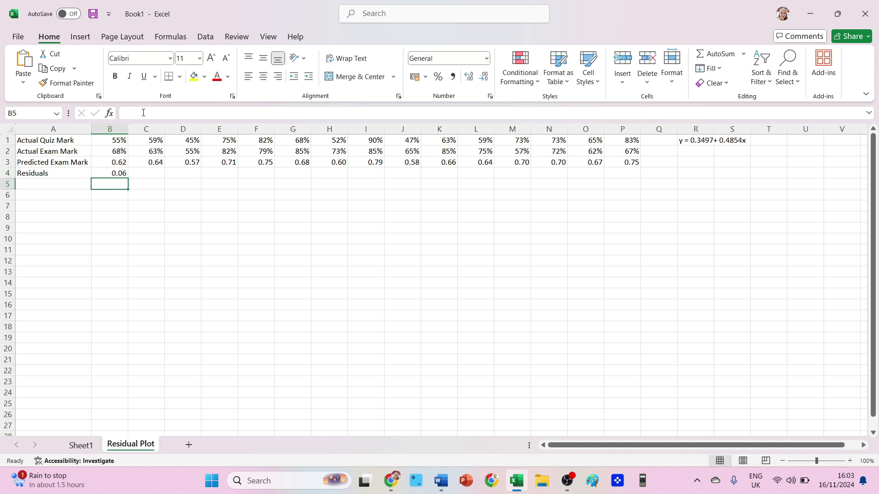
left_click(114, 174)
left_click_drag(128, 178, 627, 153)
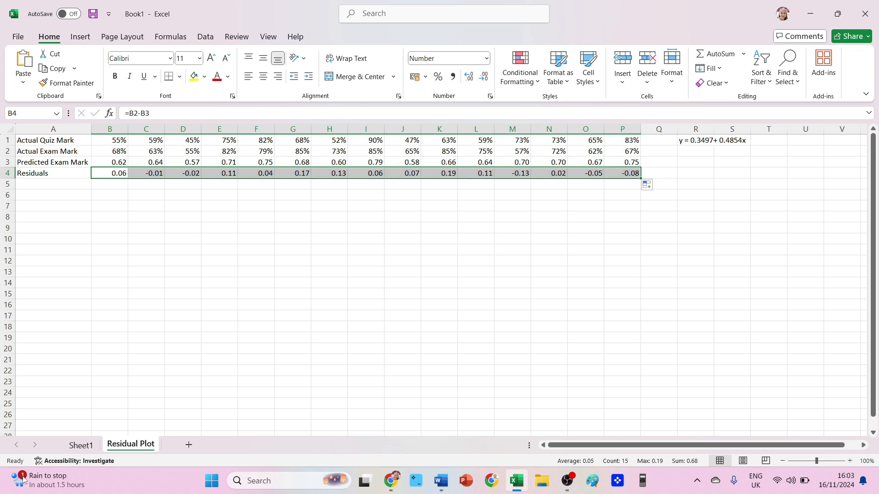
- Compare the original quiz-versus-exam scatter chart on Sheet1 with the residuals table on the Residual Plot sheet
left_click(82, 443)
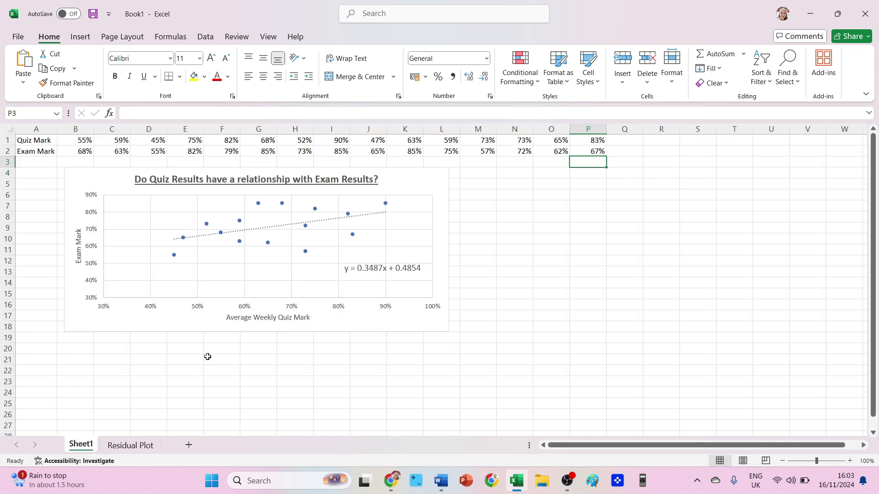
left_click(130, 446)
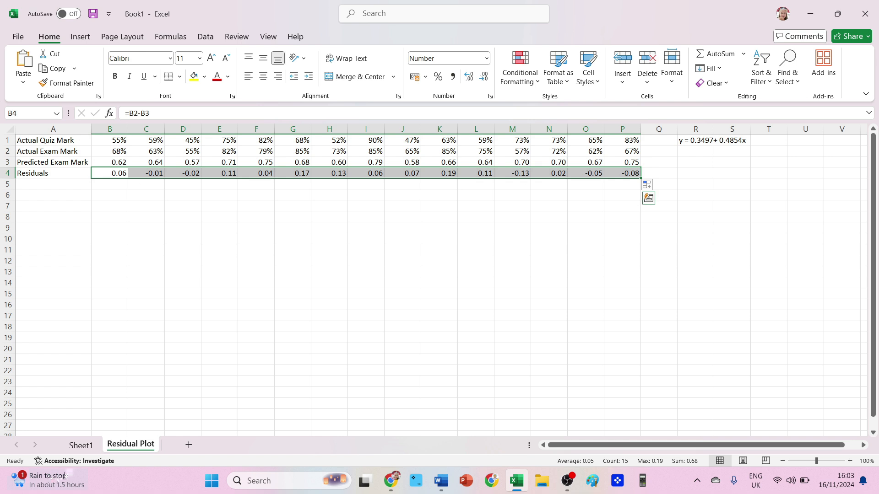
left_click(81, 445)
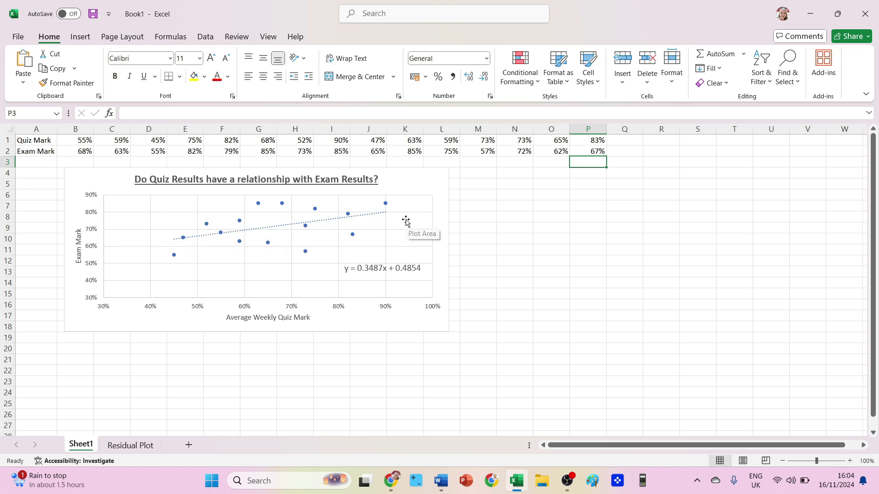
mouse_move(174, 257)
mouse_move(173, 254)
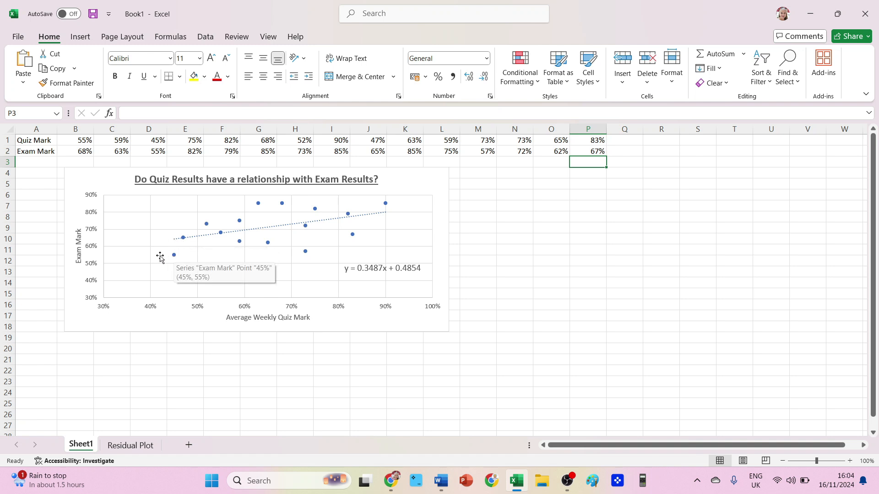
left_click(135, 447)
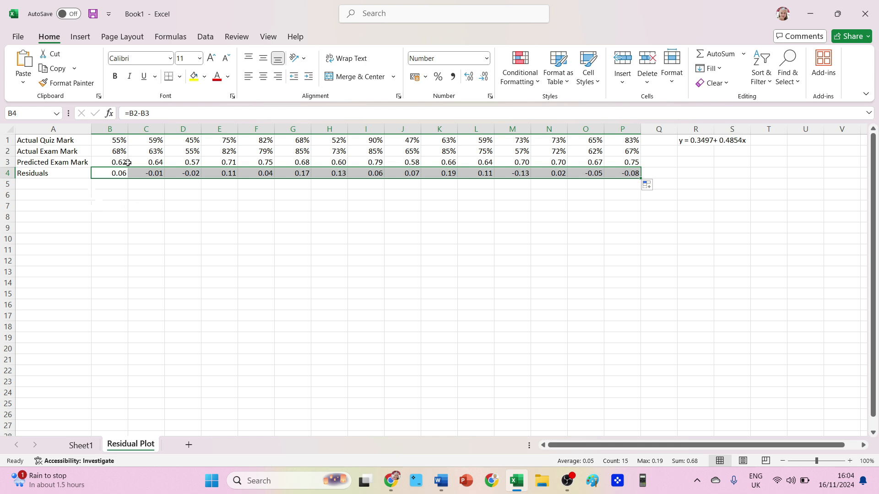
- Insert a scatter chart plotting the actual quiz marks in row 1 against the residuals in row 4
left_click(104, 141)
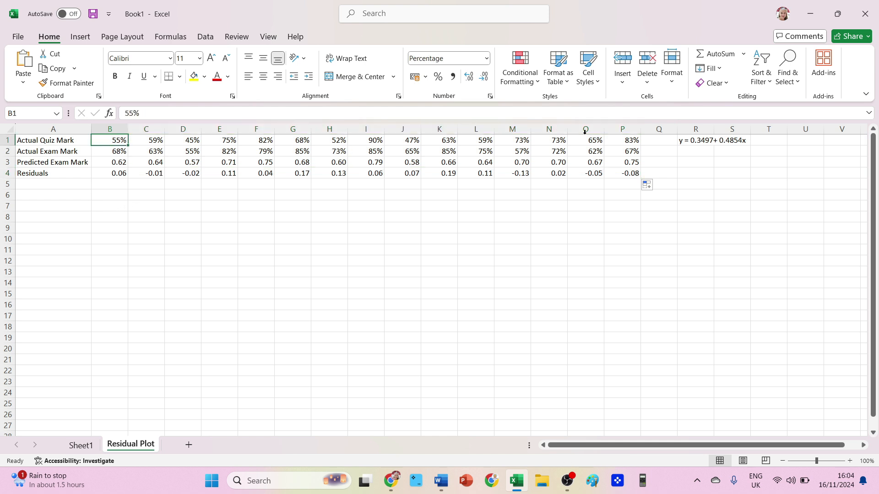
left_click(621, 140, "shift")
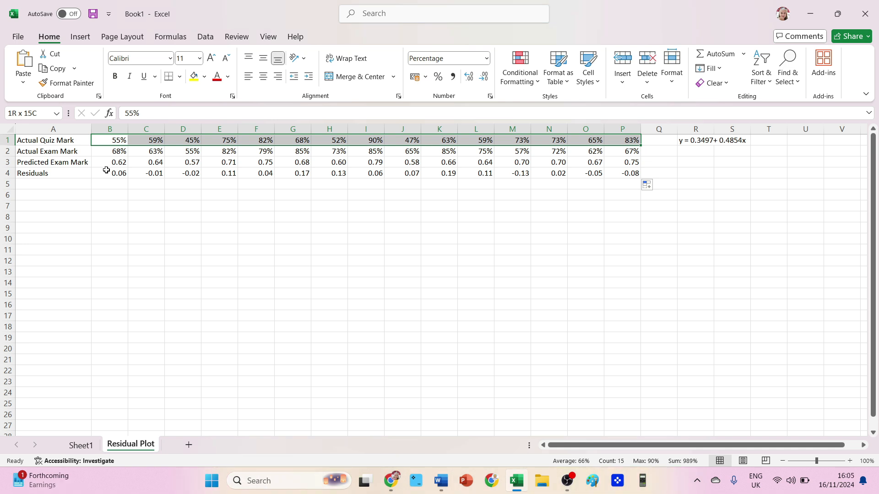
left_click_drag(106, 170, 618, 175)
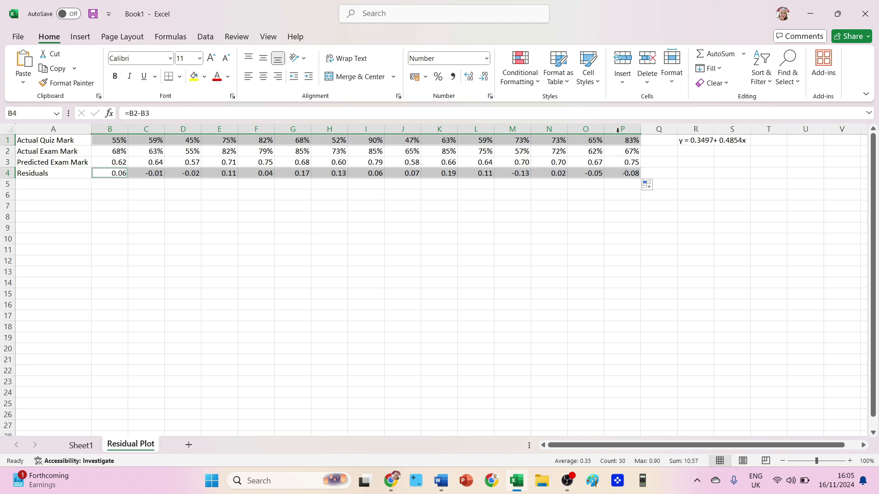
left_click(81, 39)
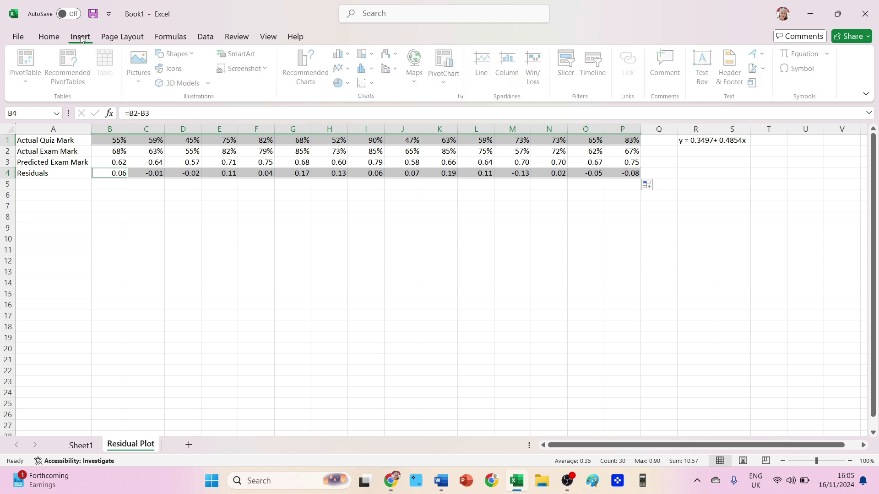
left_click(368, 83)
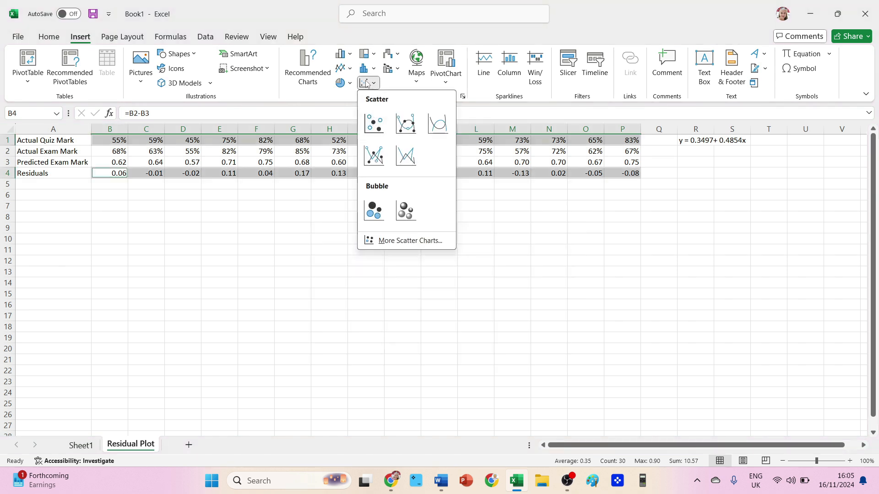
left_click(373, 123)
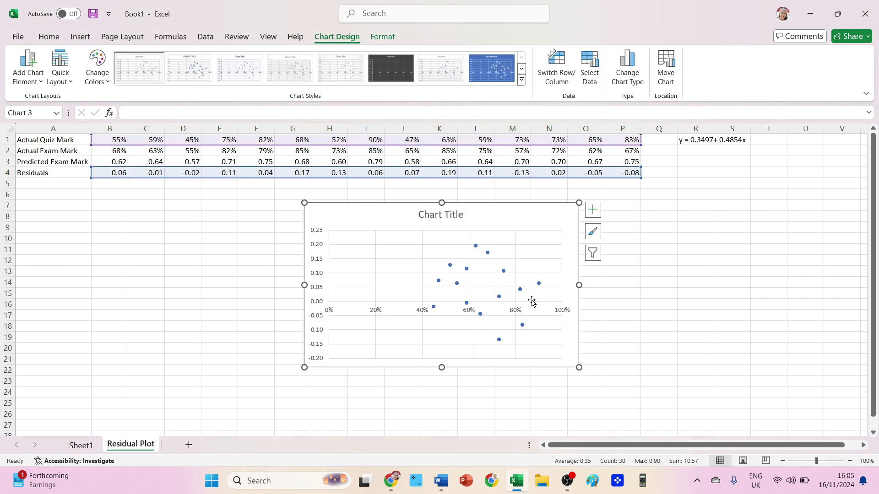
- Add axis titles to the new residual scatter chart
left_click(616, 315)
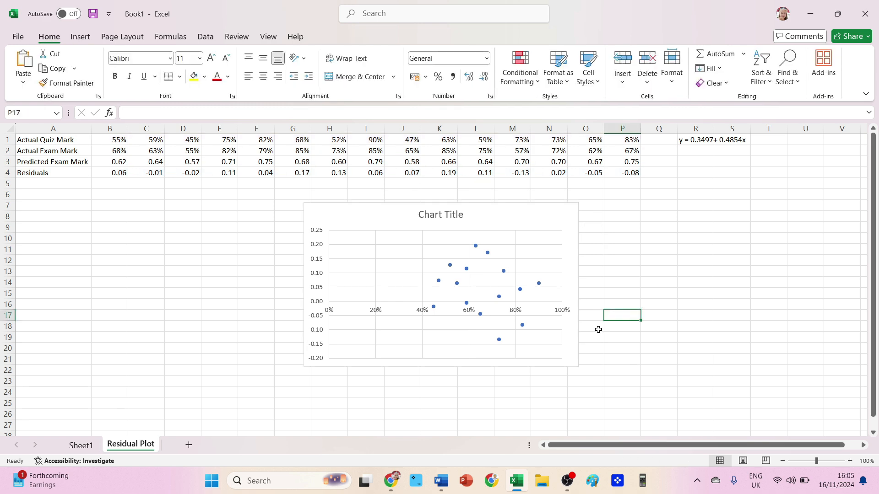
left_click(460, 233)
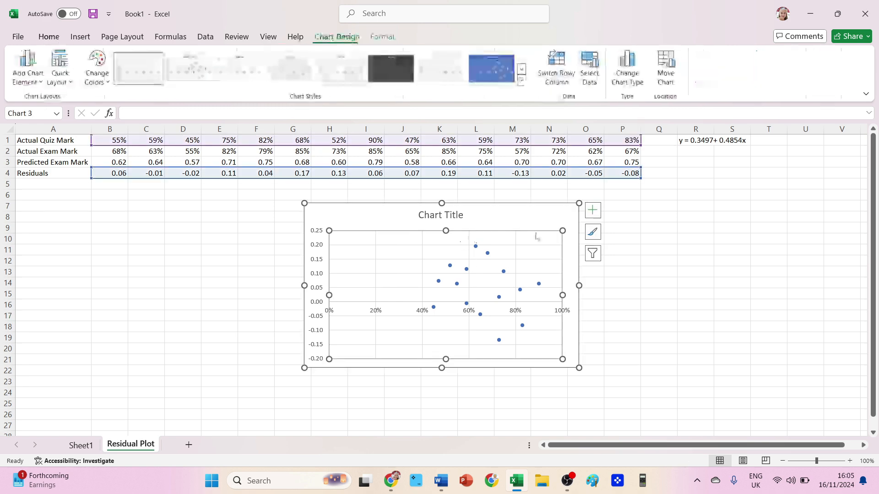
left_click(593, 215)
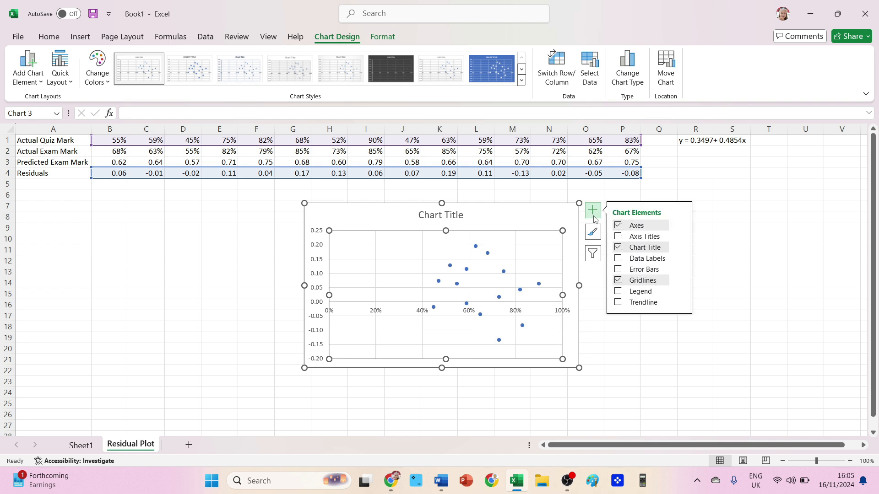
left_click(619, 237)
left_click(606, 350)
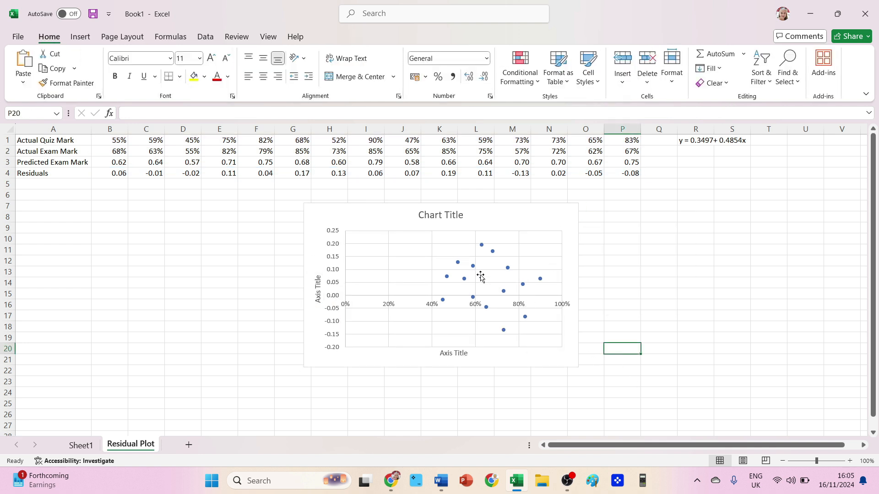
- Rename the chart title to "Residual Plot"
double_click(446, 214)
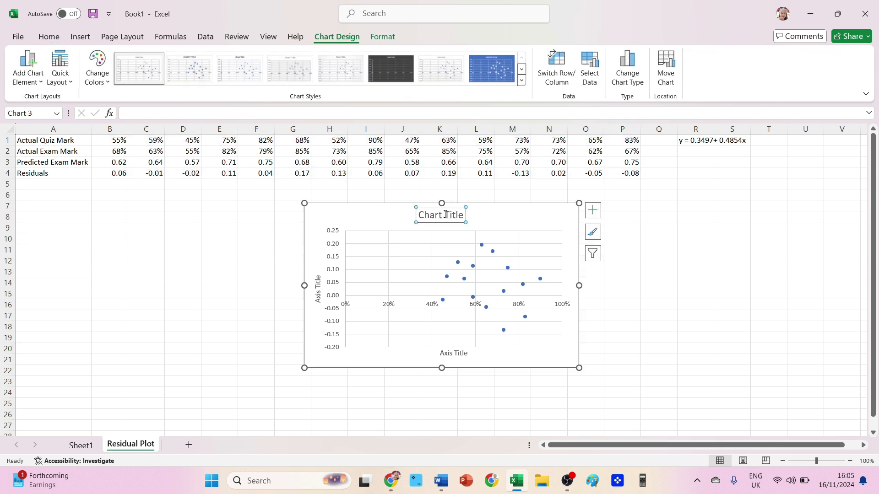
triple_click(445, 215)
type("Residual P")
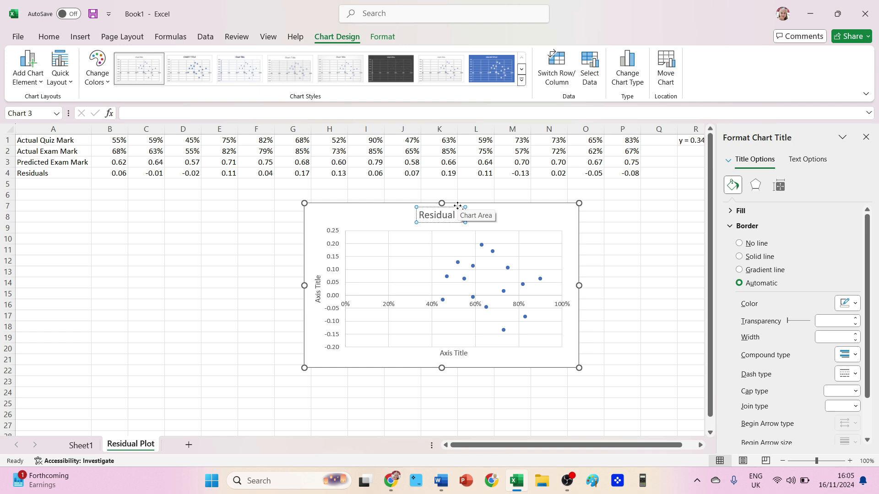
type("lot")
- Set the horizontal axis title to "Average Weekly Quiz Mark" by pasting the label
left_click(449, 352)
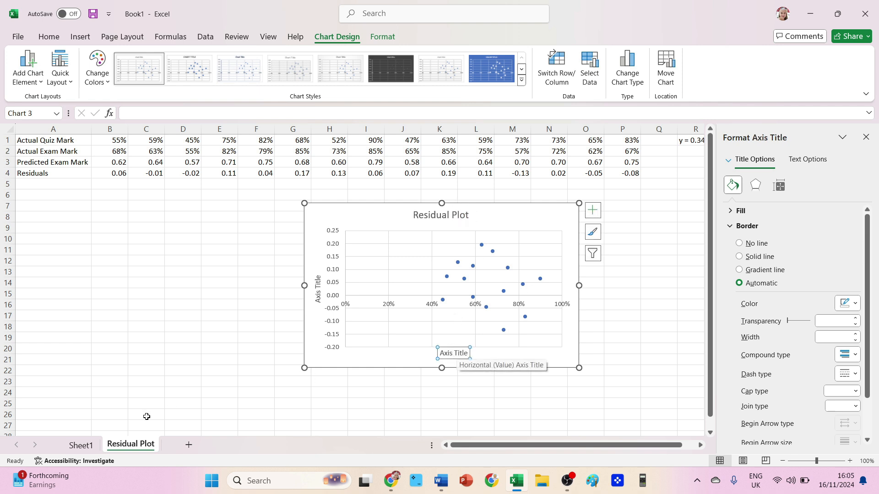
left_click(82, 445)
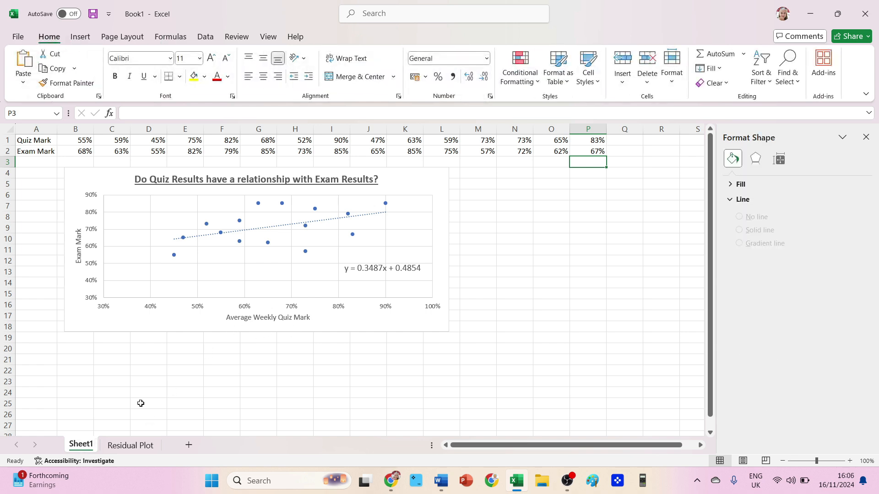
left_click(120, 446)
triple_click(454, 353)
type("Average Weekly Quiz Mark")
- Set the vertical axis title to "Residuals" and close the formatting pane
left_click(318, 292)
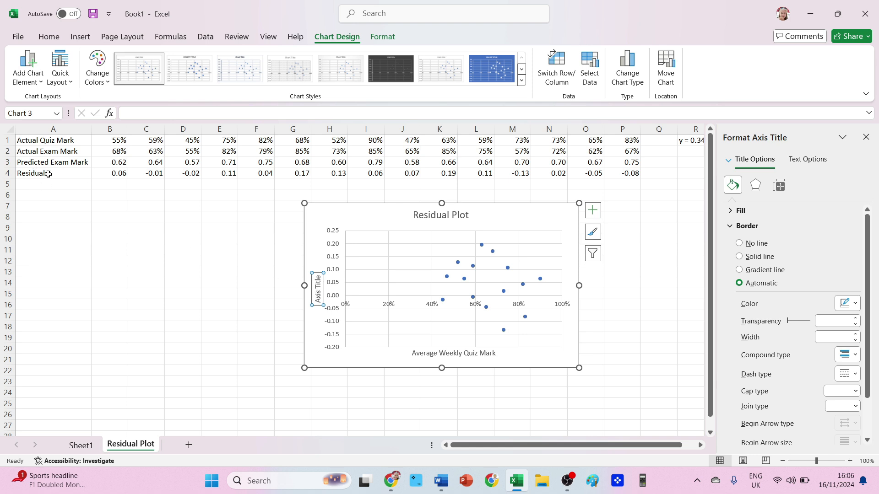
triple_click(318, 293)
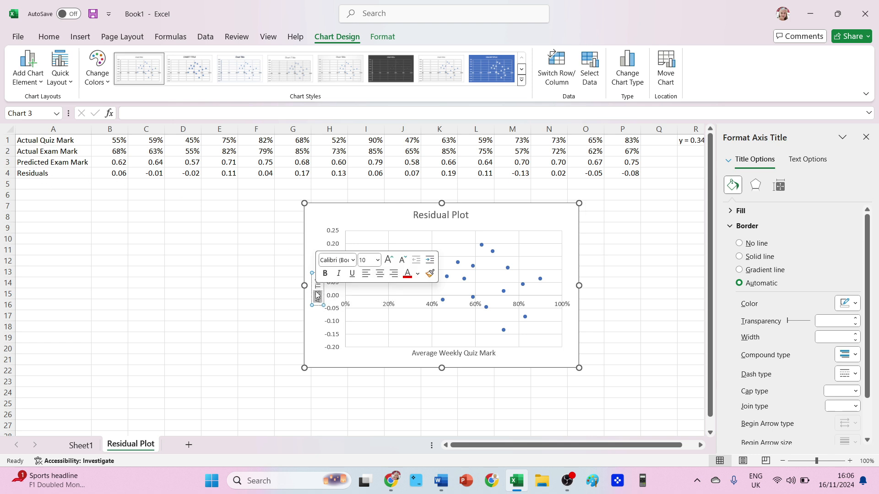
type("Residuals")
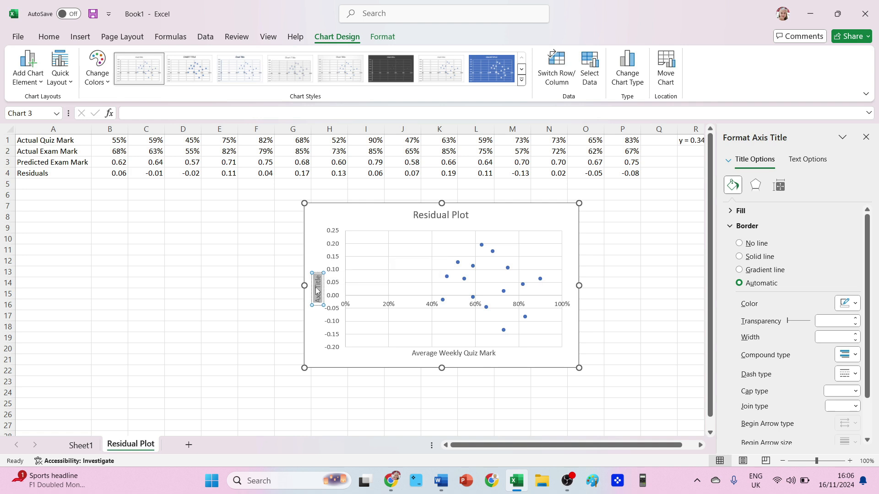
key("Escape")
key("Escape")
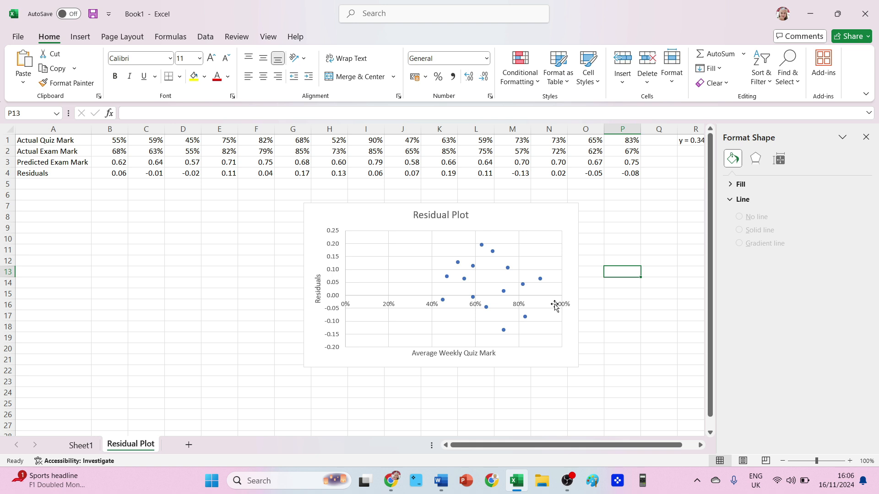
left_click(866, 137)
left_click(864, 140)
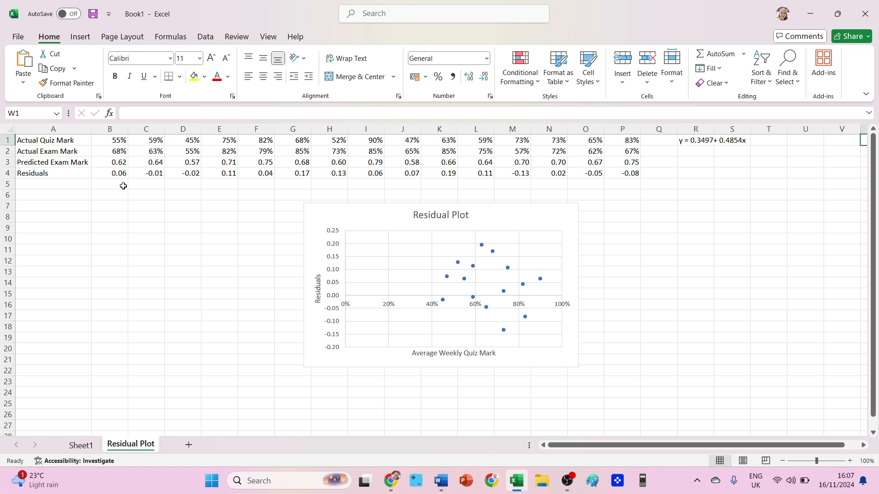
- Toggle Show Formulas to inspect the formulas behind the predicted exam marks and residuals, then hide them again
left_click(166, 38)
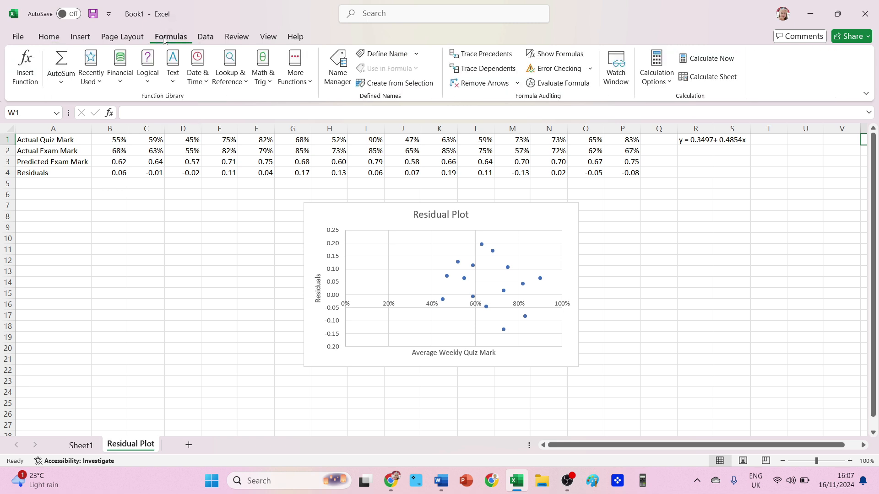
left_click(554, 56)
left_click(554, 56)
left_click(554, 56)
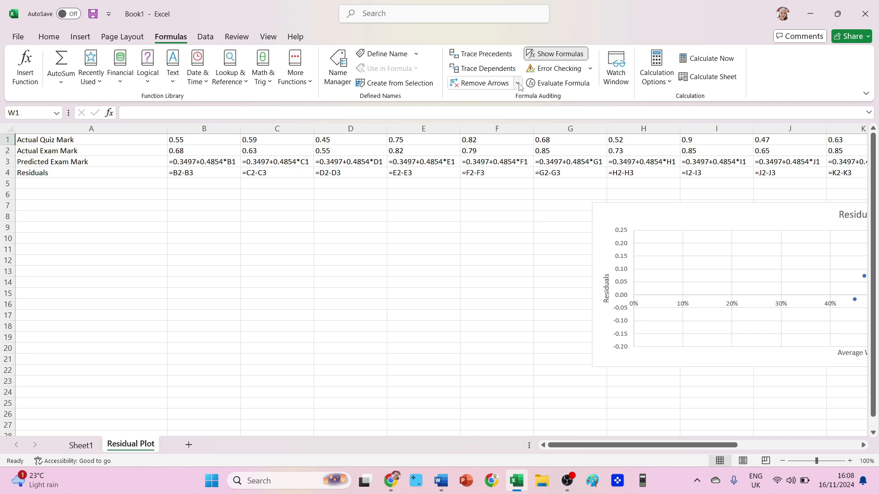
left_click(550, 56)
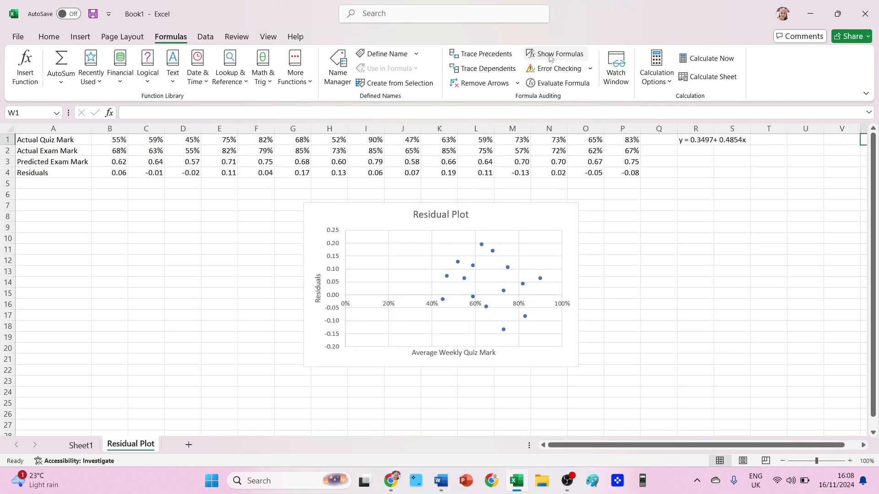